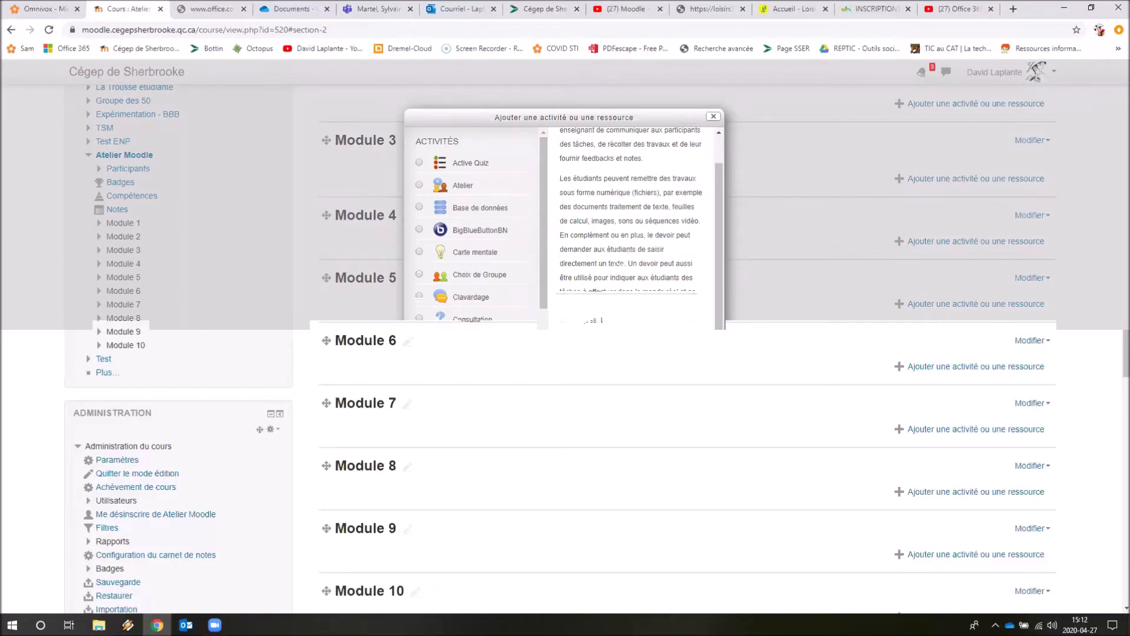
- Add a Devoir activity to Module 3, name it "iuytrfed" and open its description for editing
left_click(540, 547)
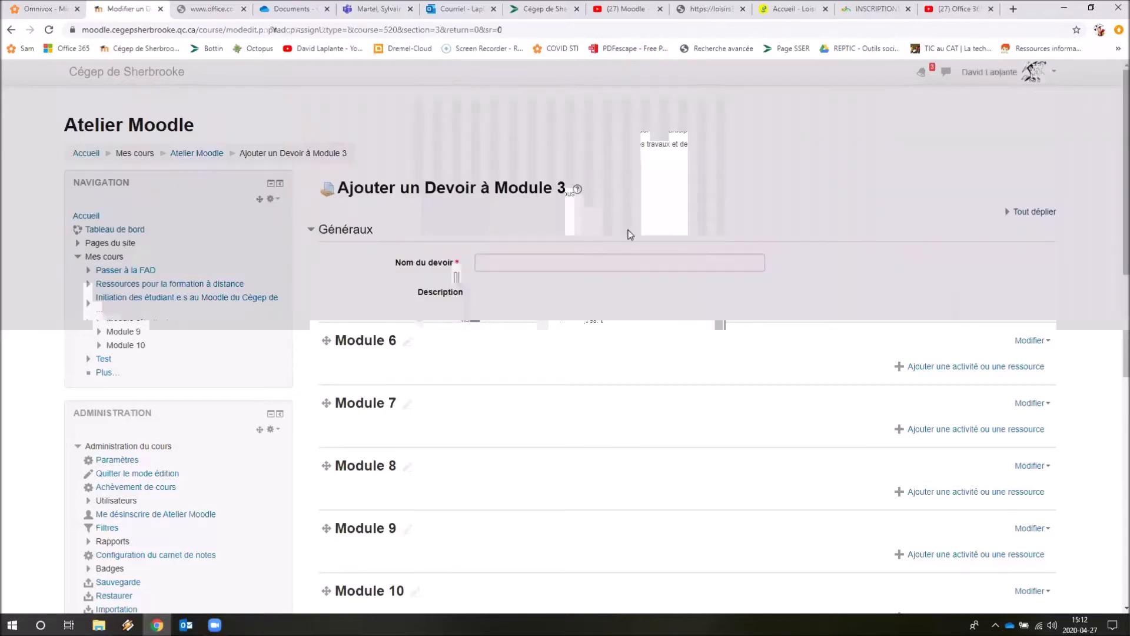
left_click(686, 264)
type("iuytrfed")
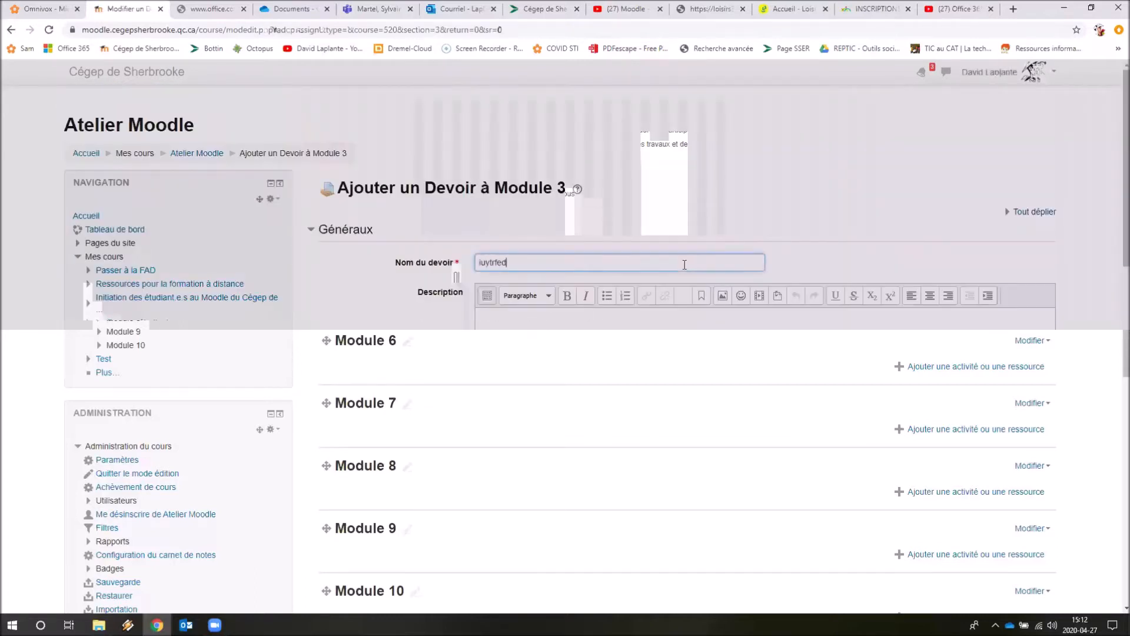
left_click(530, 318)
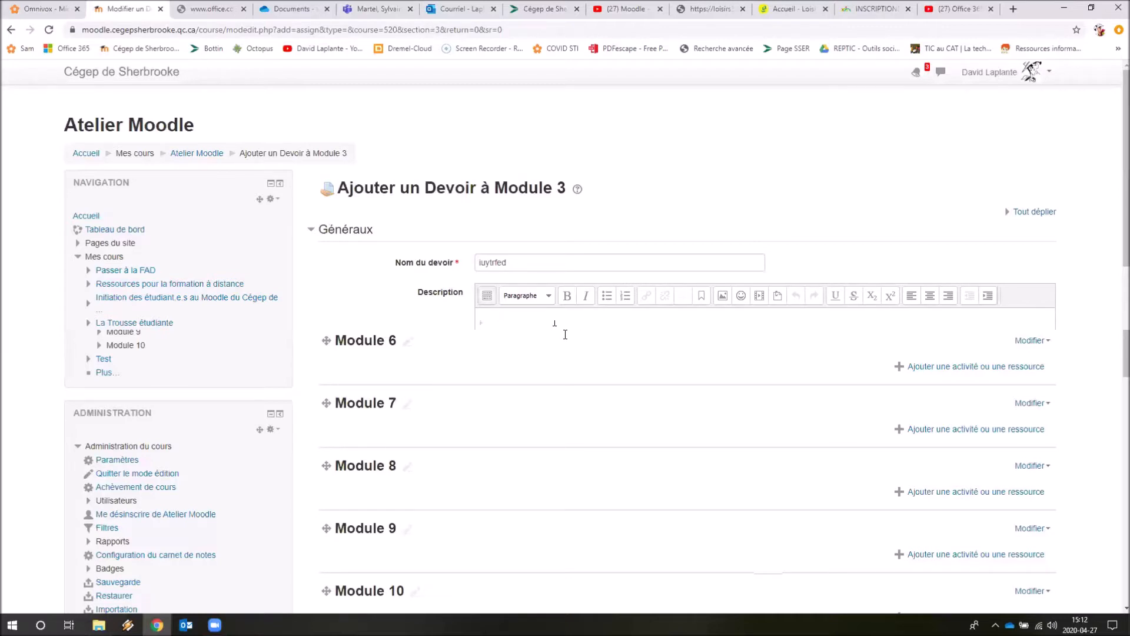
- Enable online text (Texte en ligne) as an additional submission type for the assignment
scroll(565, 334, "down", 3)
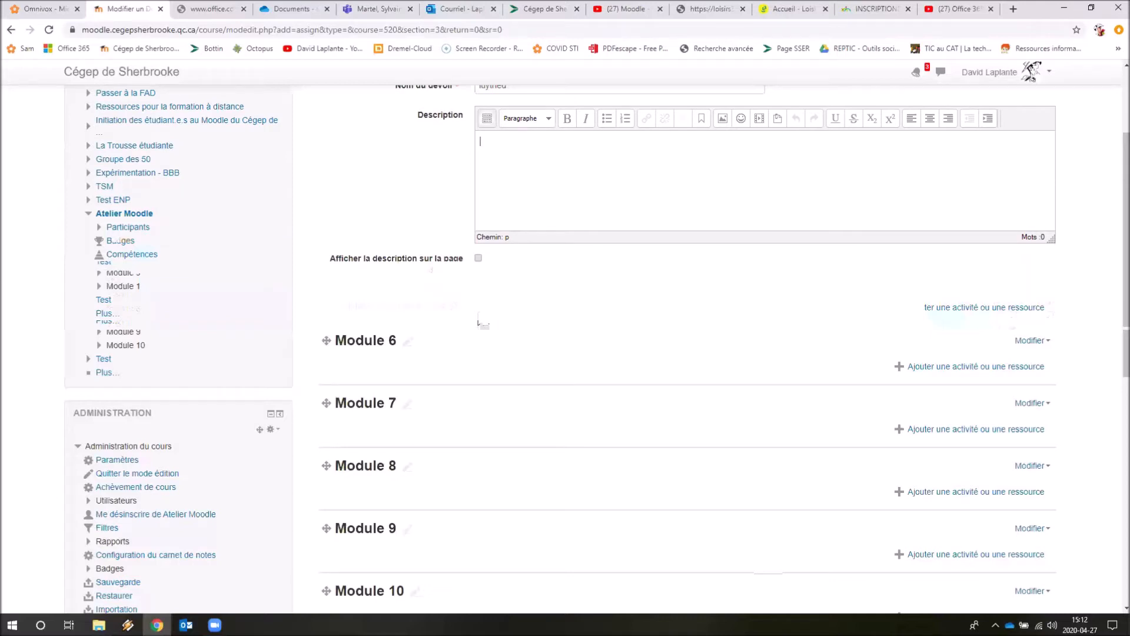
scroll(480, 323, "down", 3)
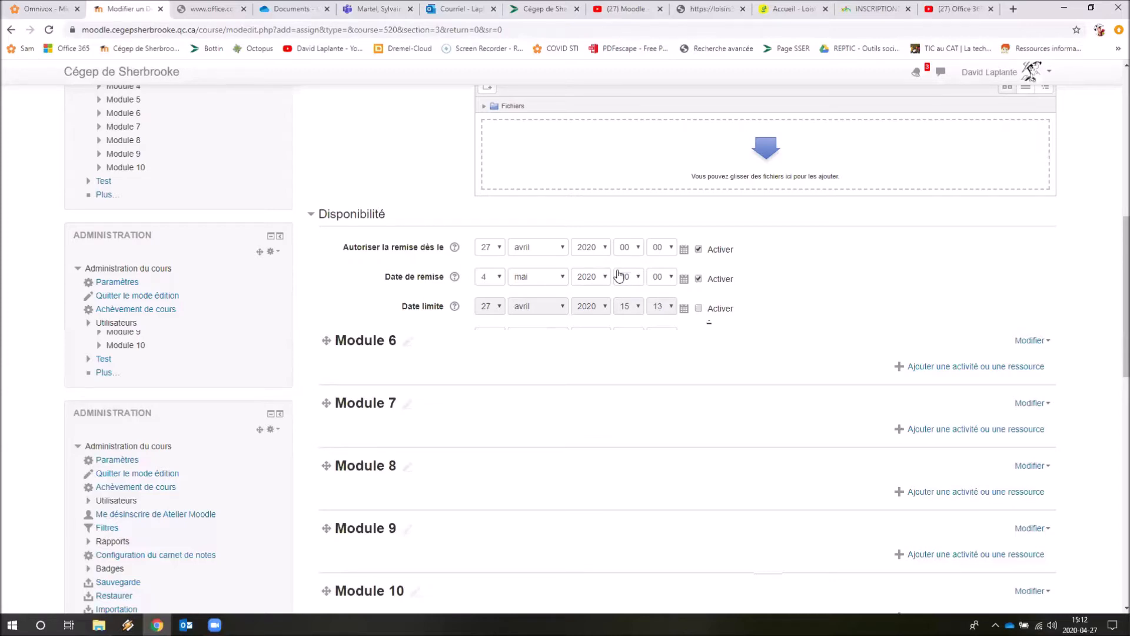
scroll(620, 276, "down", 1)
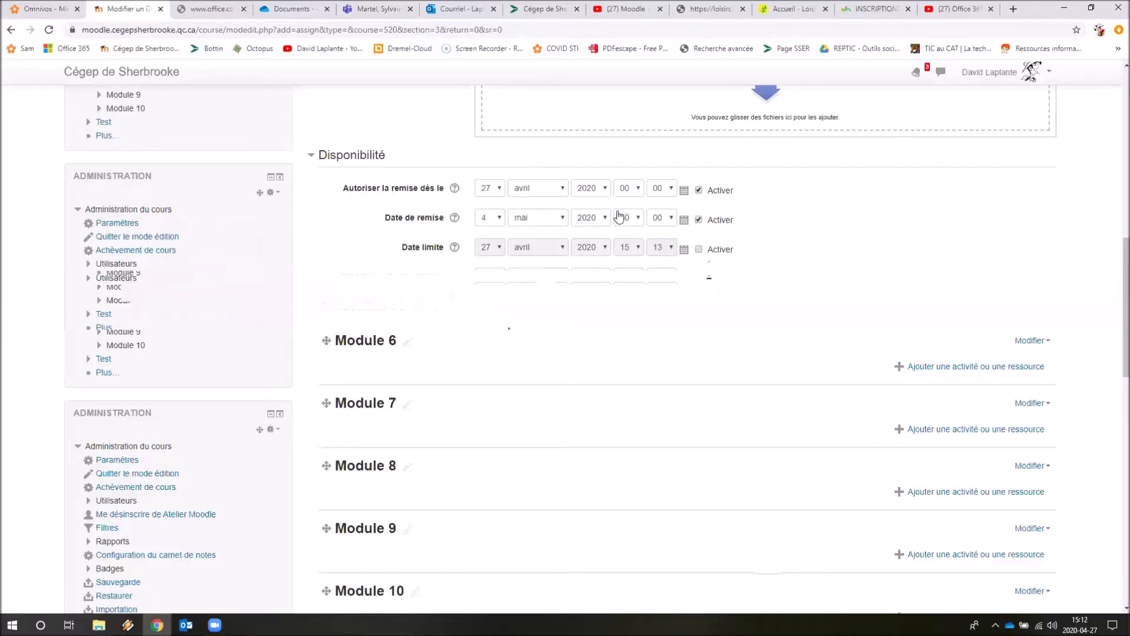
scroll(619, 217, "down", 1)
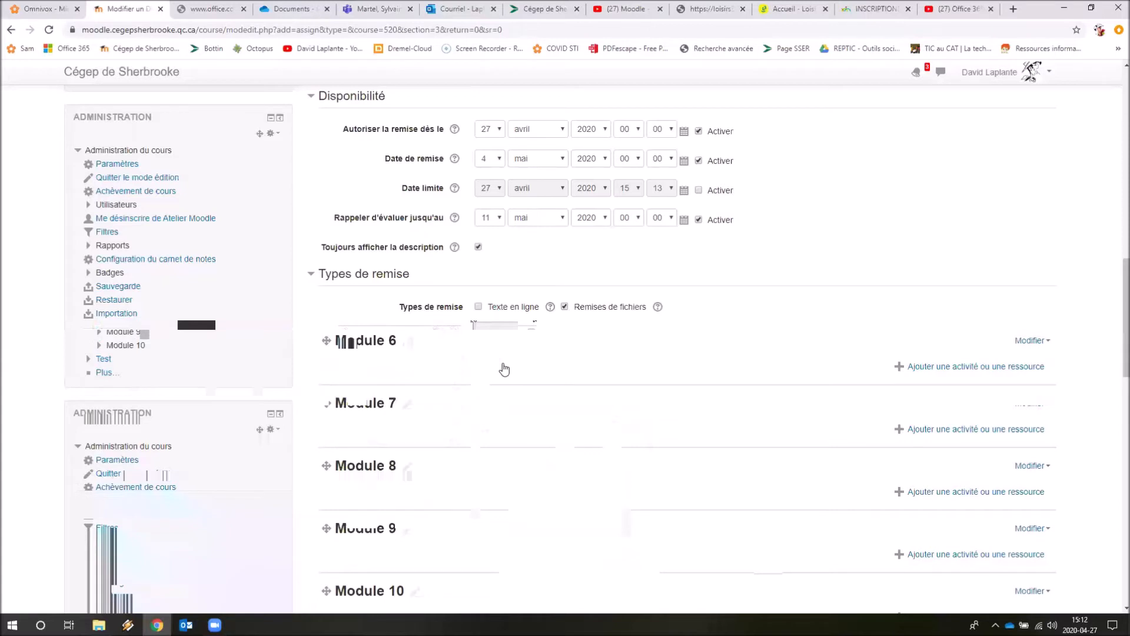
left_click(478, 306)
- Examine the submission limits, the feedback types and the choices for the number of attempts in the submission settings
scroll(505, 370, "down", 3)
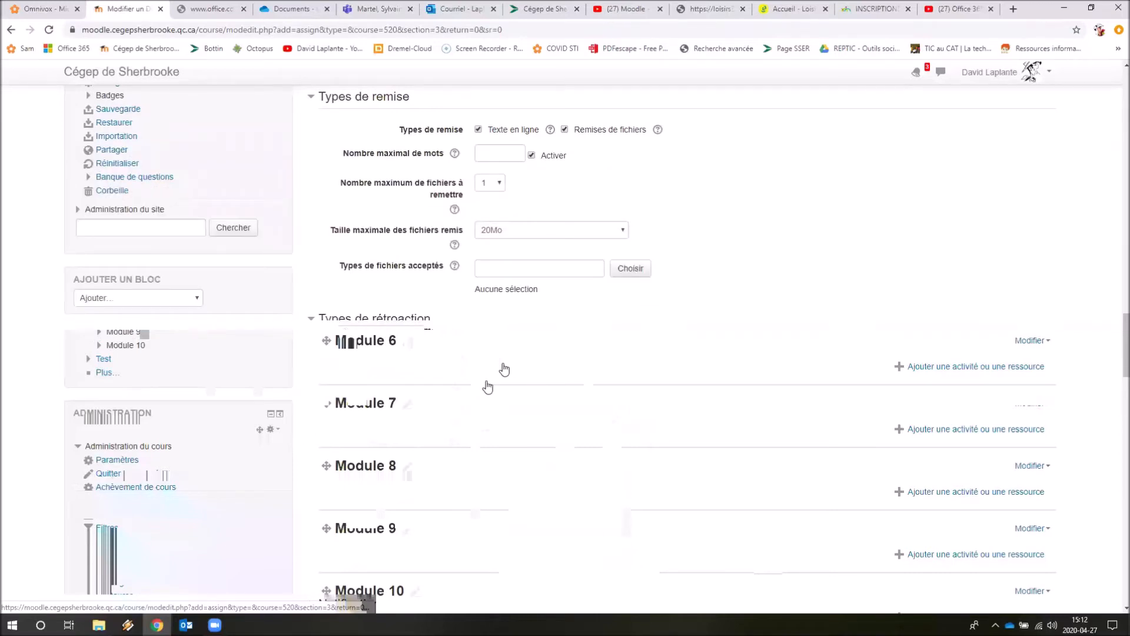
scroll(505, 369, "down", 2)
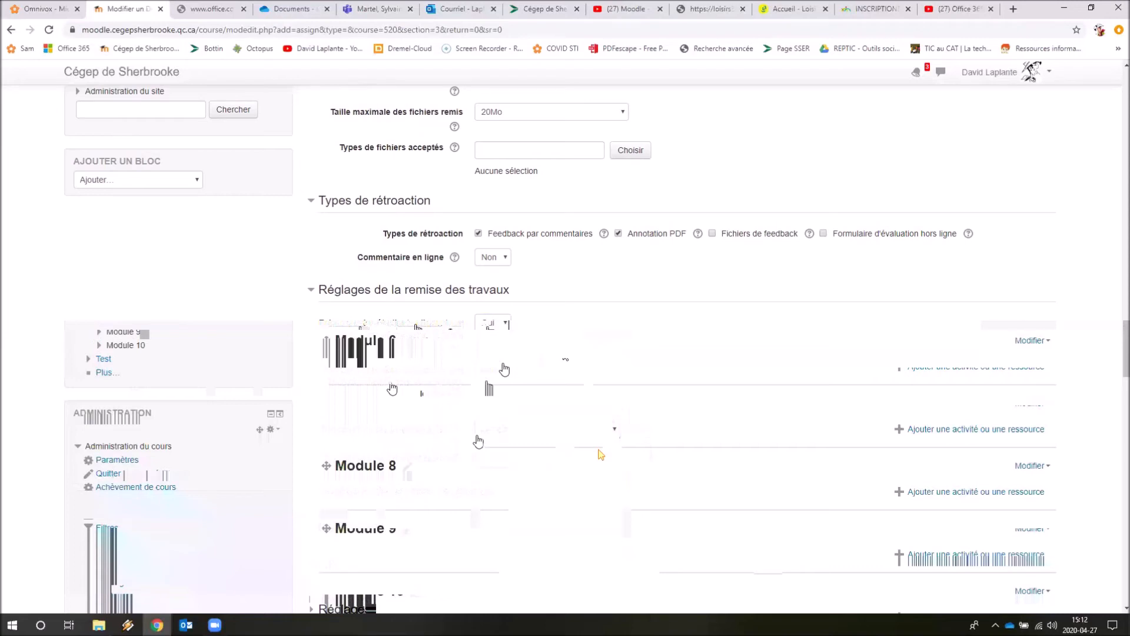
left_click(492, 323)
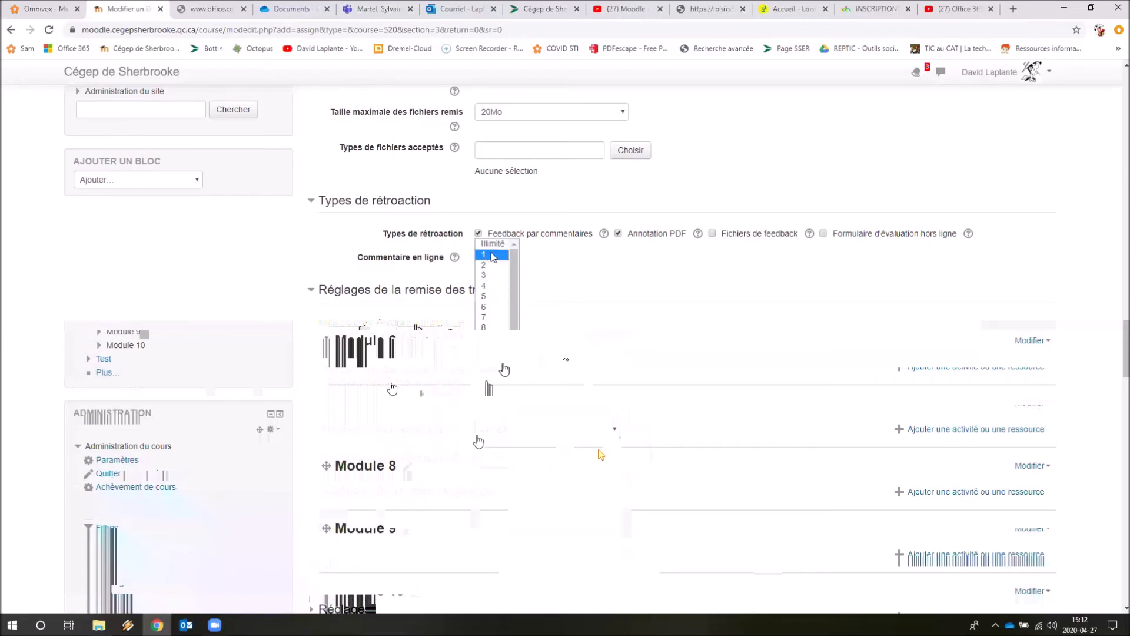
left_click(558, 339)
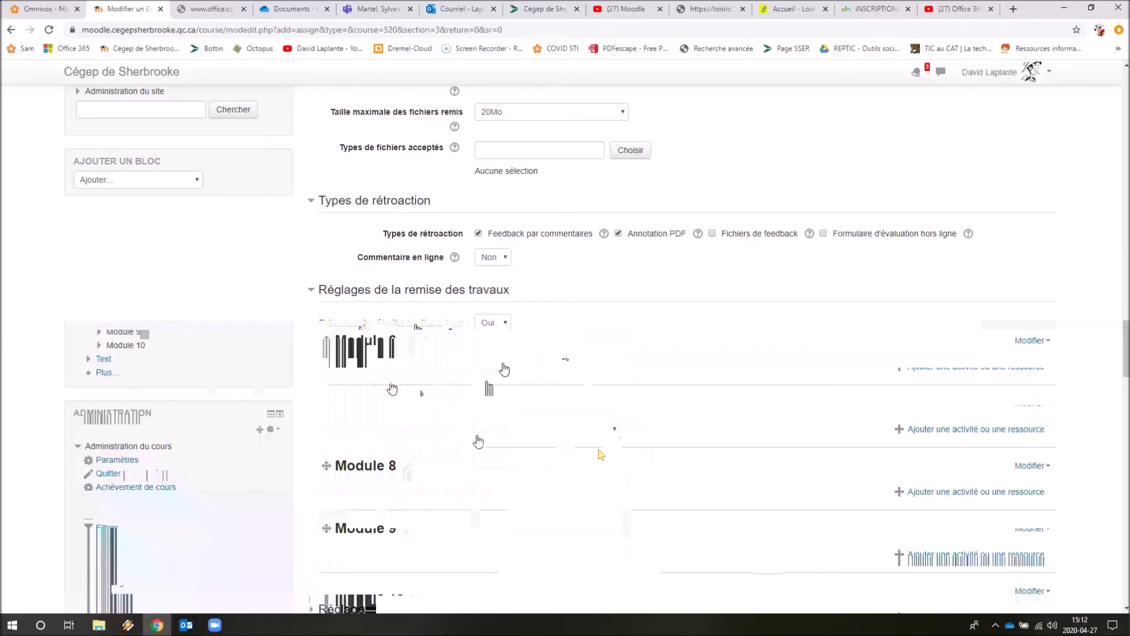
left_click(493, 458)
left_click(487, 267)
left_click(493, 458)
left_click(493, 257)
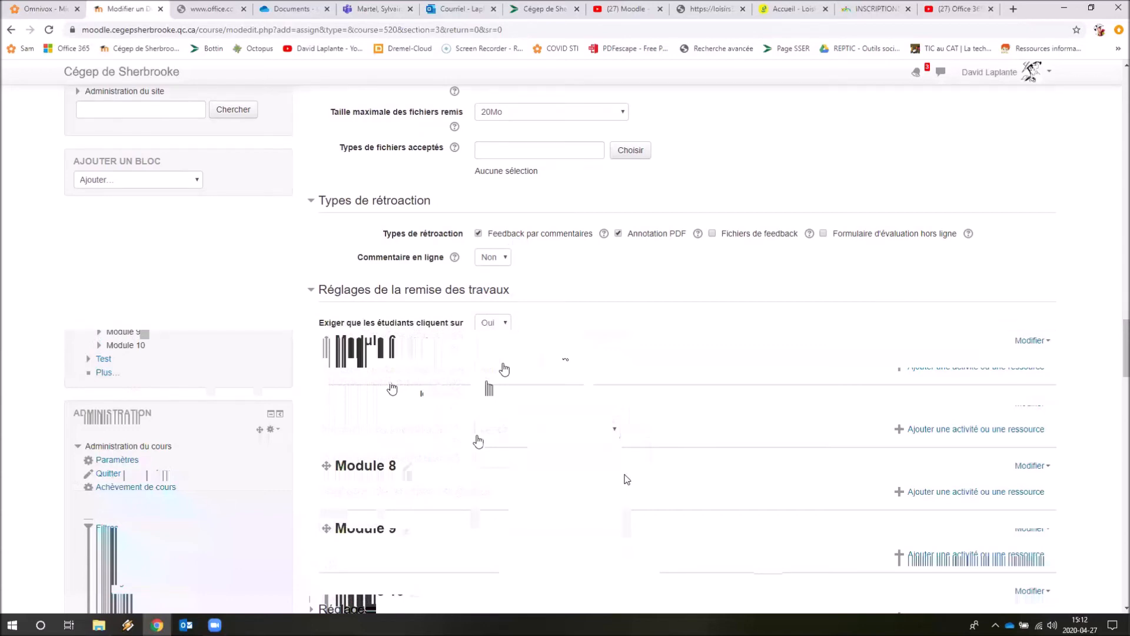
- Try another grade type in the assignment's Note settings and return it to Point
scroll(626, 480, "down", 2)
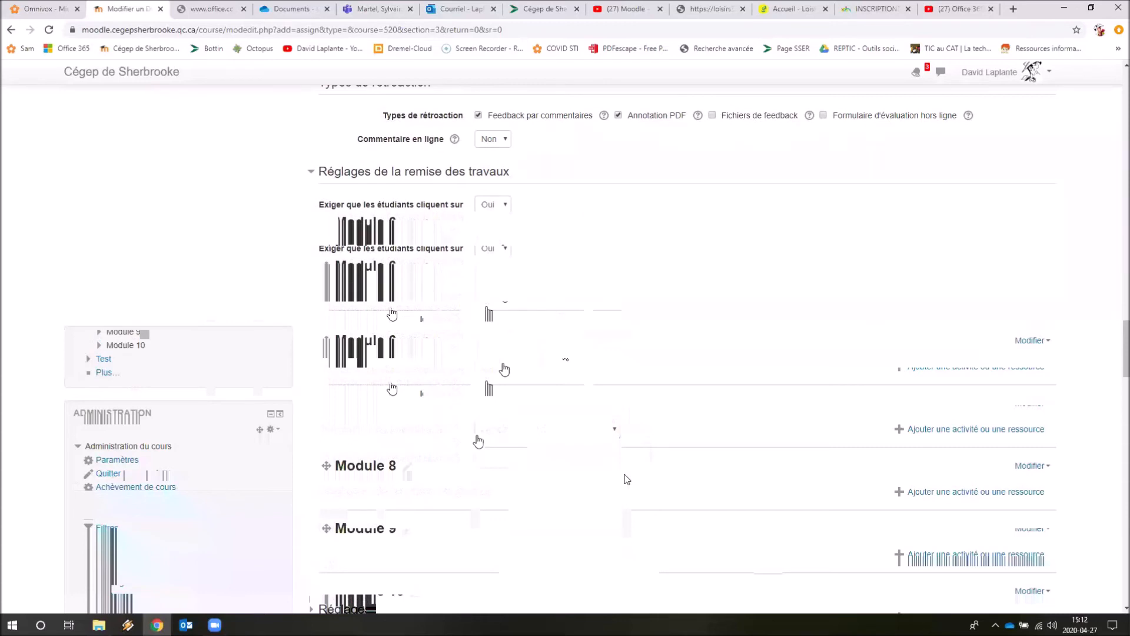
scroll(627, 479, "down", 2)
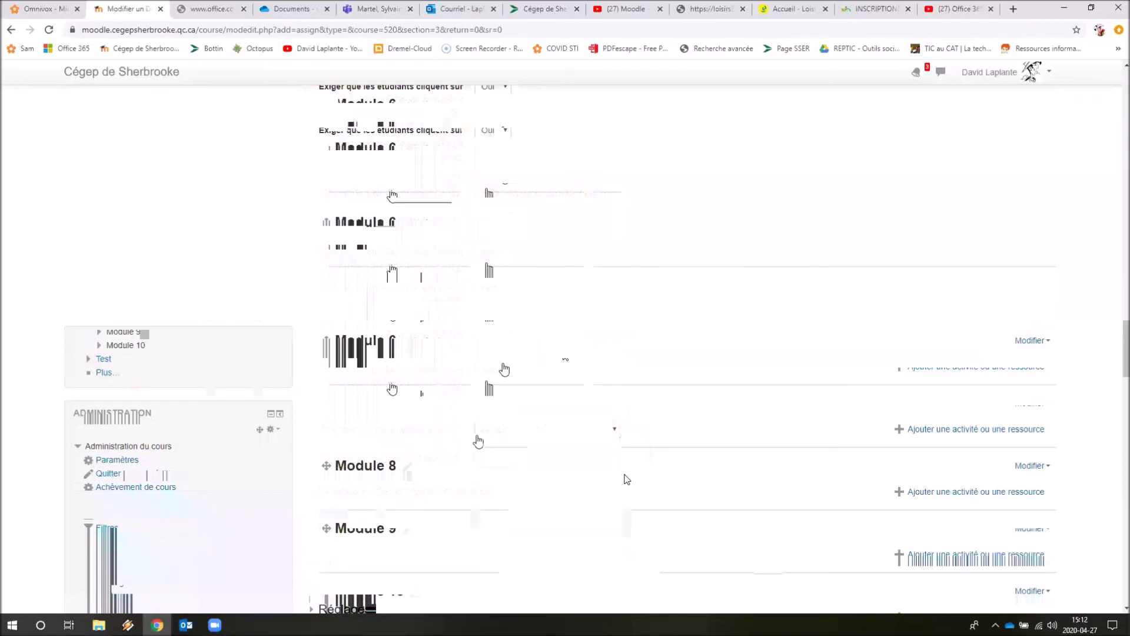
scroll(626, 479, "down", 2)
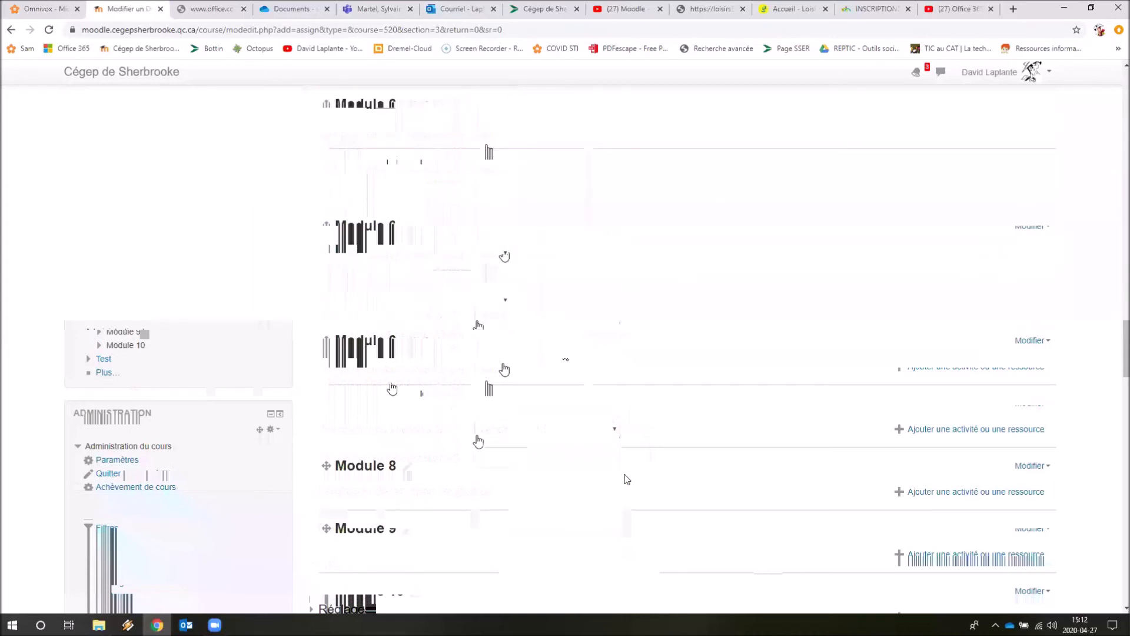
scroll(505, 257, "down", 1)
left_click(544, 319)
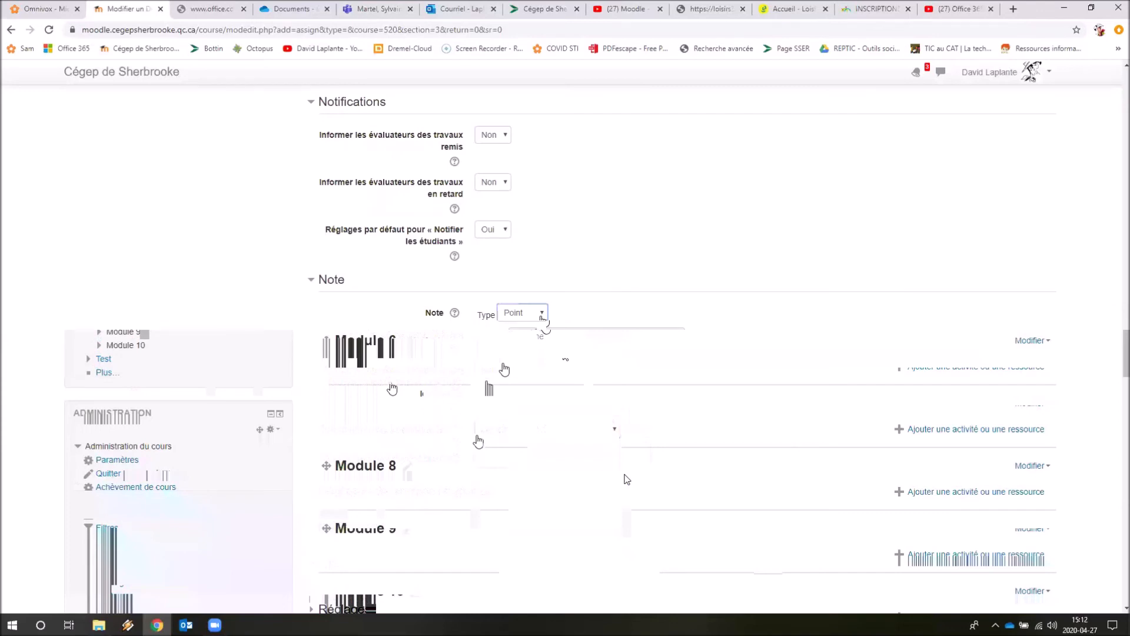
left_click(541, 324)
left_click(542, 317)
left_click(516, 346)
left_click(707, 377)
- Save the new assignment and display its page
scroll(707, 376, "down", 3)
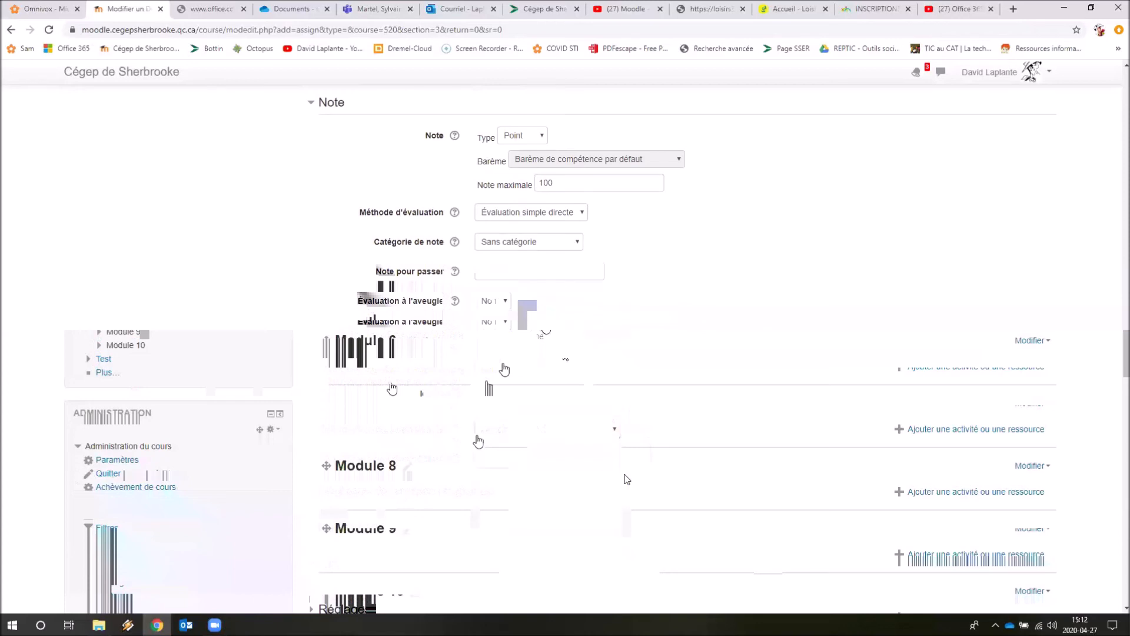
left_click(504, 367)
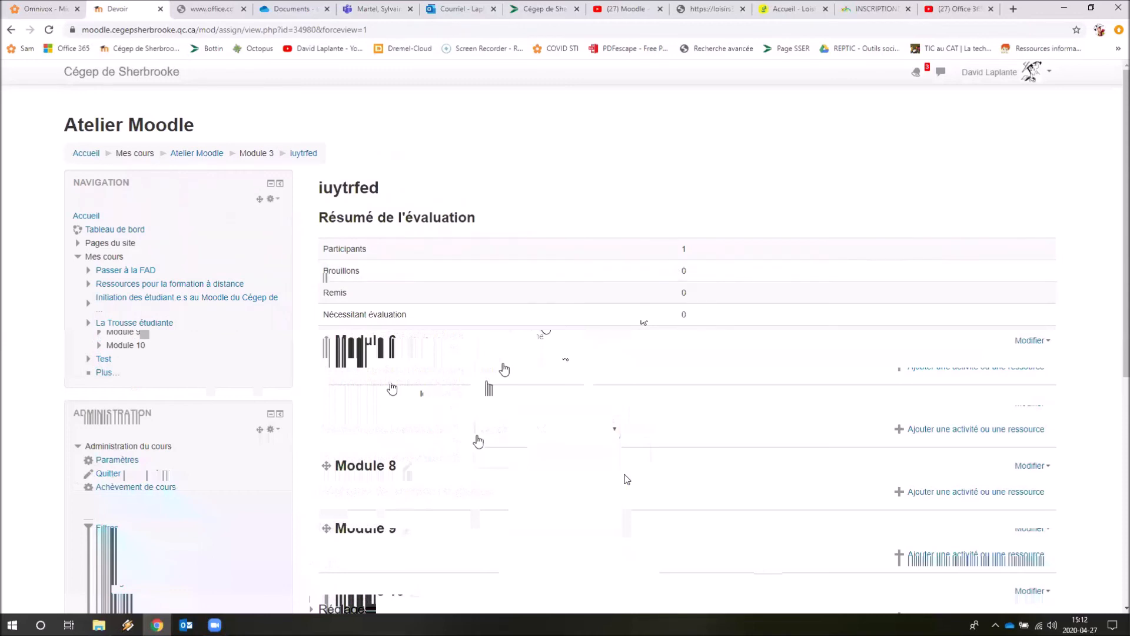
- Open the student's grading page from the list of all submissions and activate the grade out of 100
left_click(729, 403)
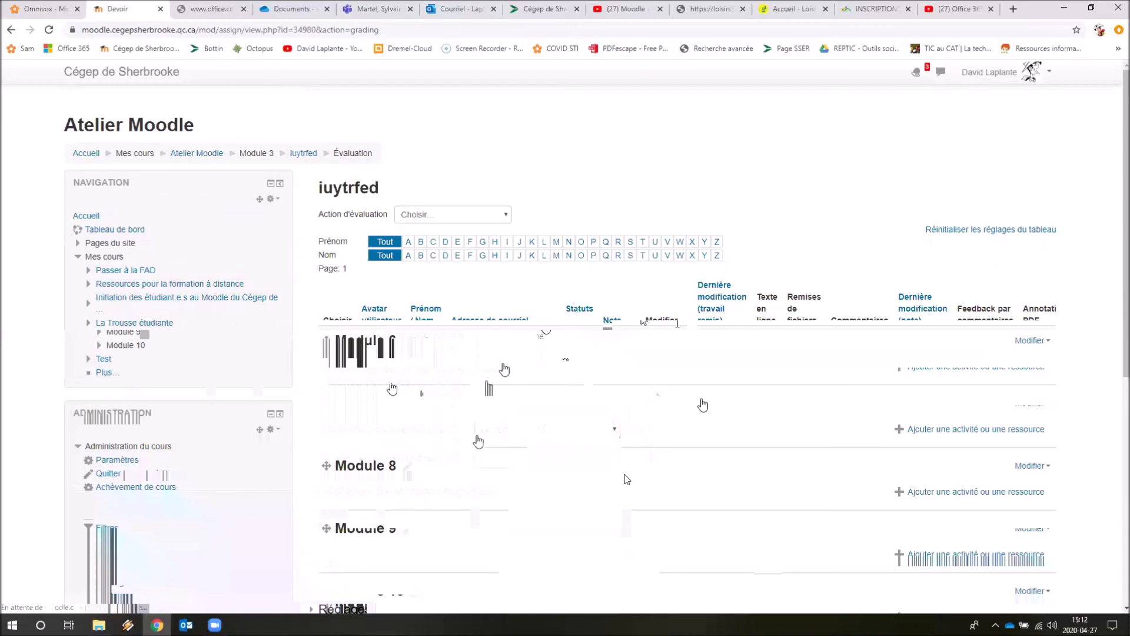
left_click(618, 352)
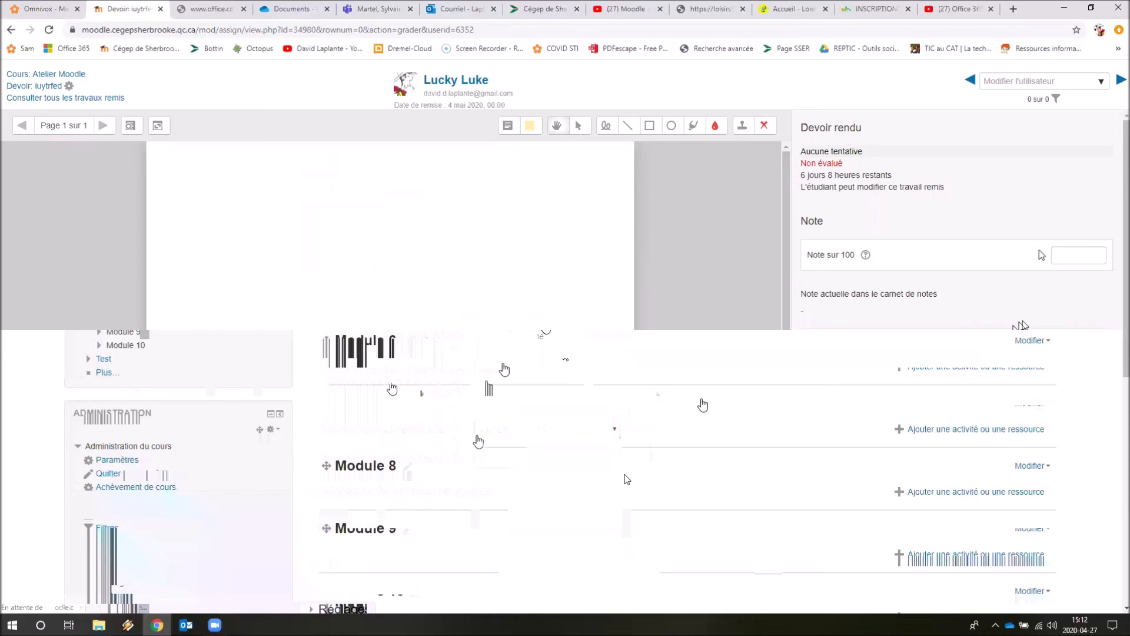
left_click(1072, 255)
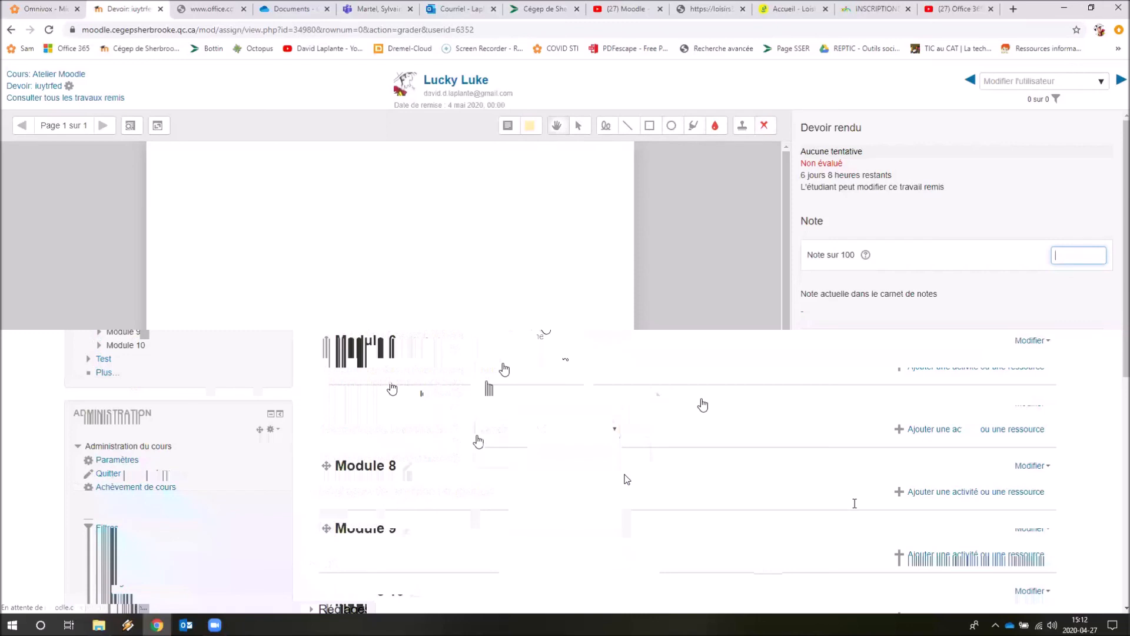
left_click(565, 596)
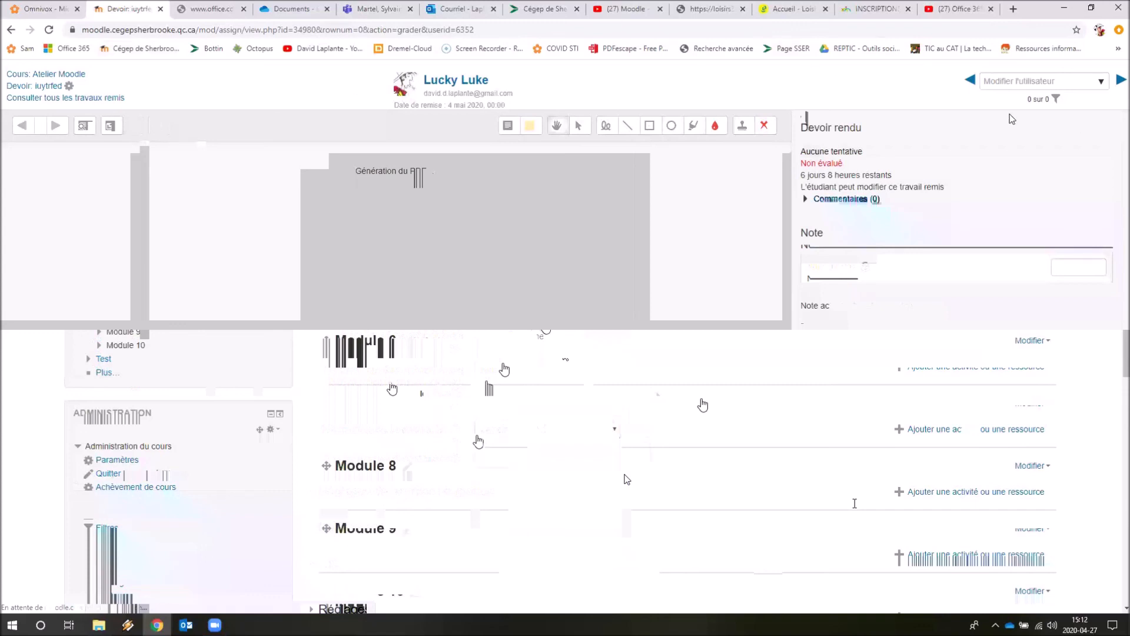
- Return to the list of all submissions and from there to the assignment's evaluation summary
left_click(85, 98)
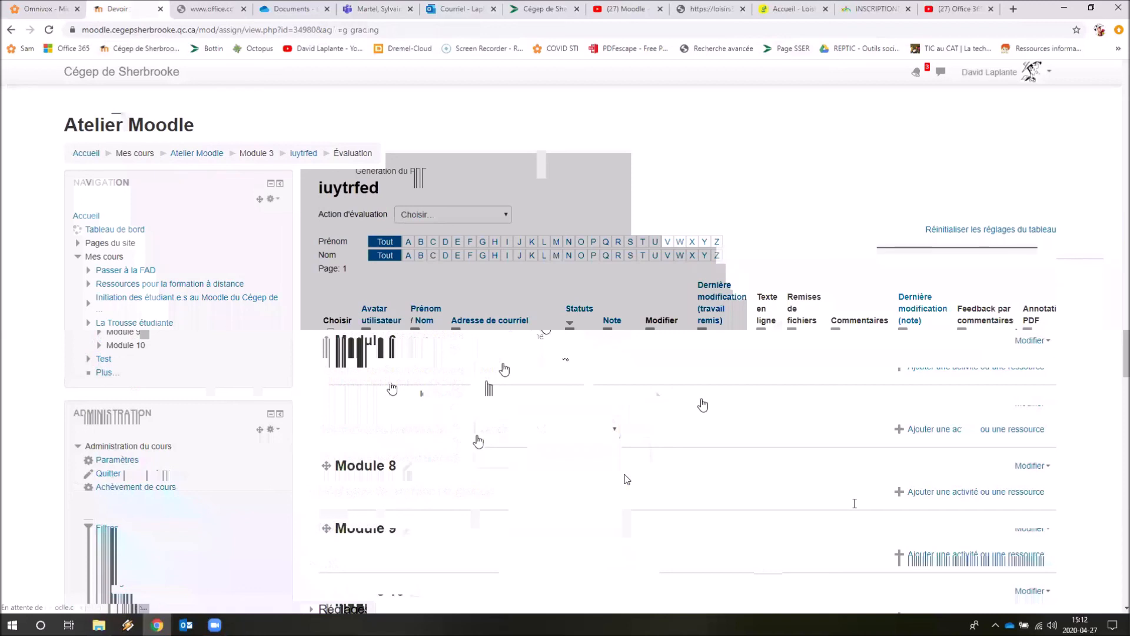
left_click(306, 154)
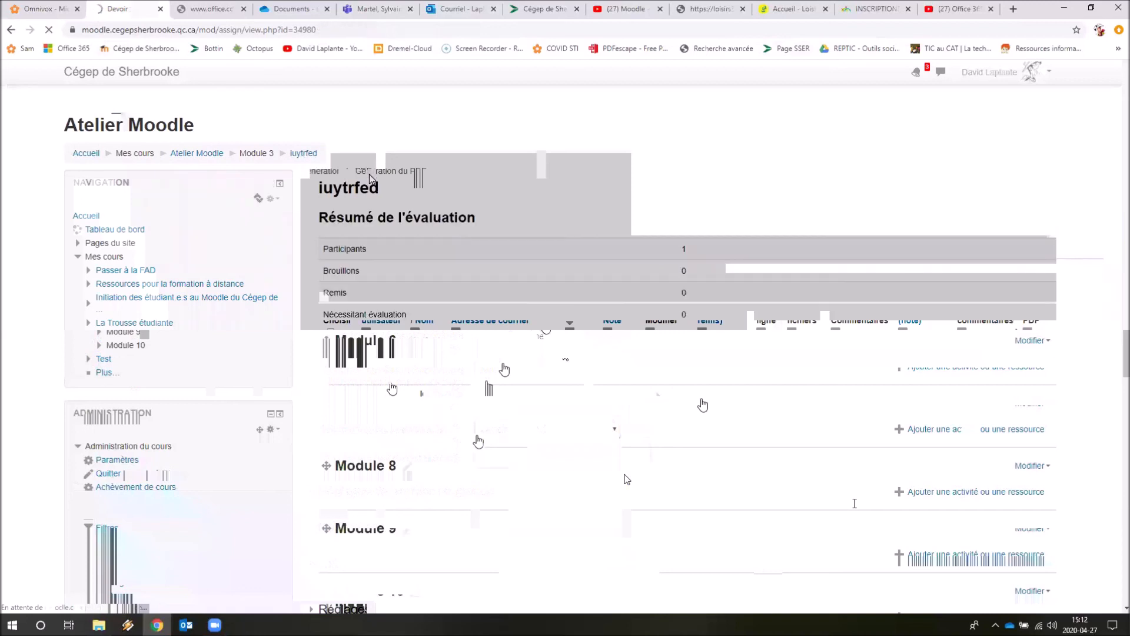